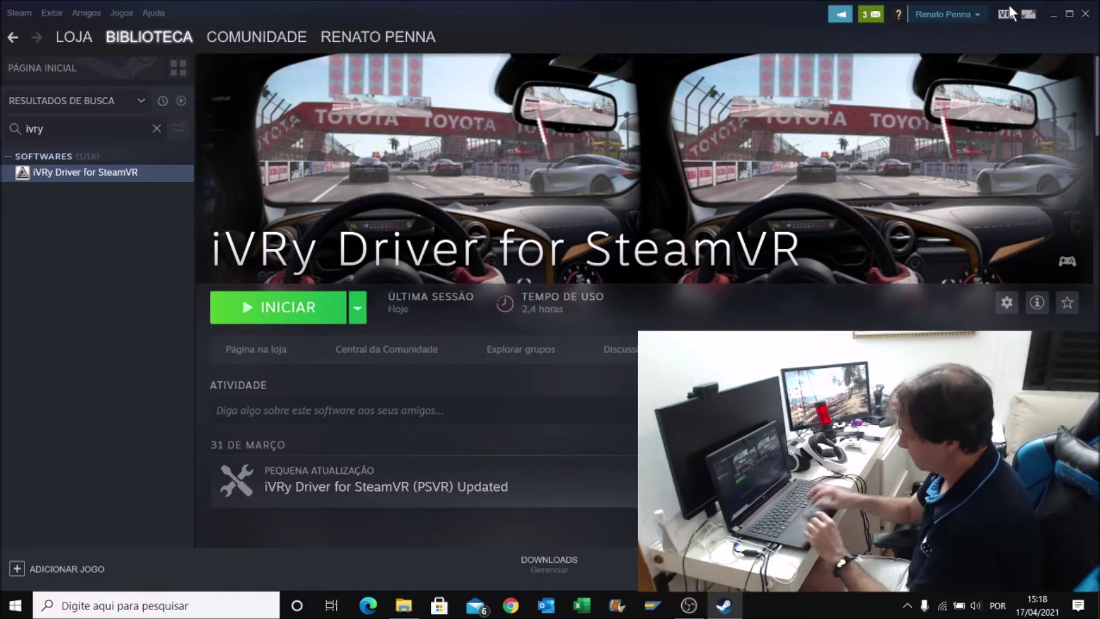
Open Windows Settings (Configurações) from the Start menu's left rail
{"action": "left_click", "coordinate": [5, 611]}
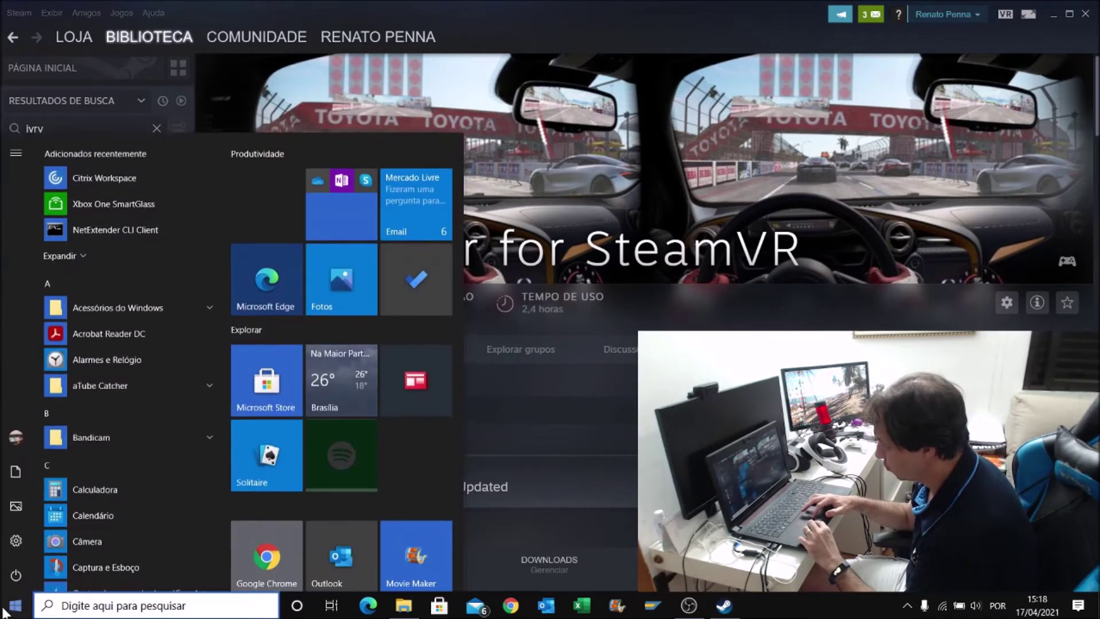
{"action": "mouse_move", "coordinate": [7, 540]}
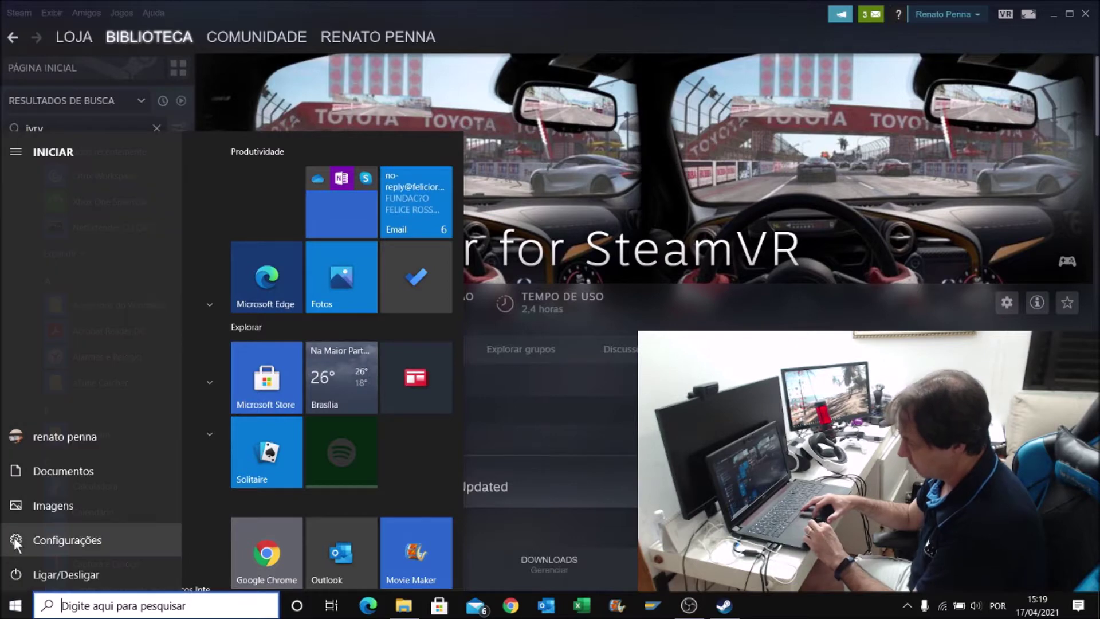
{"action": "left_click", "coordinate": [16, 541]}
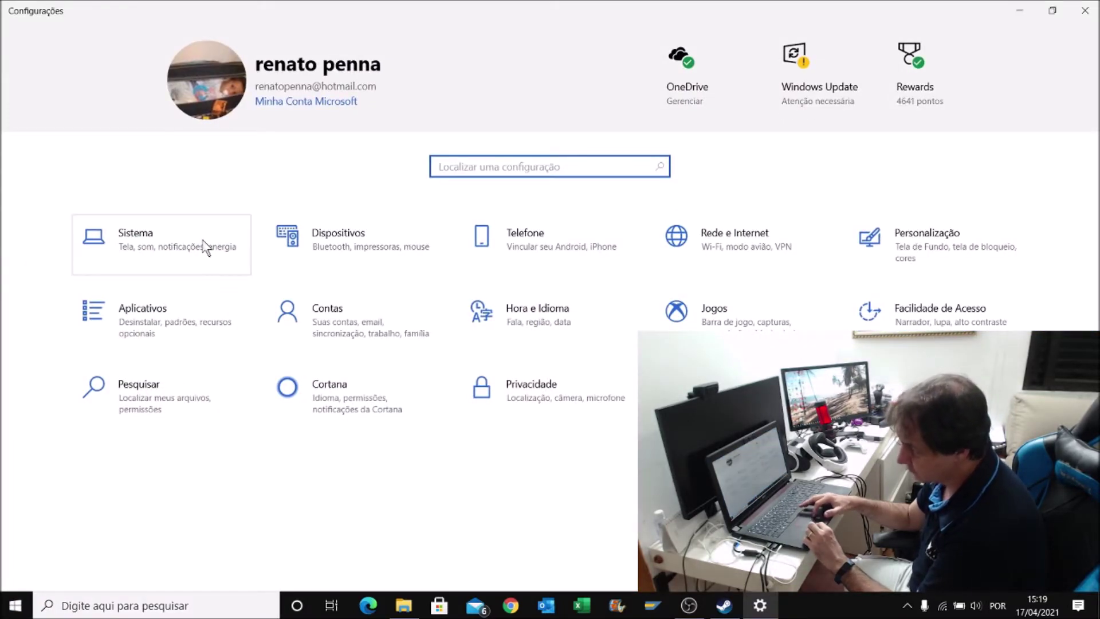
Open Sistema > Vídeo's graphics settings page with the Aplicativo clássico app type selected
{"action": "left_click", "coordinate": [157, 246]}
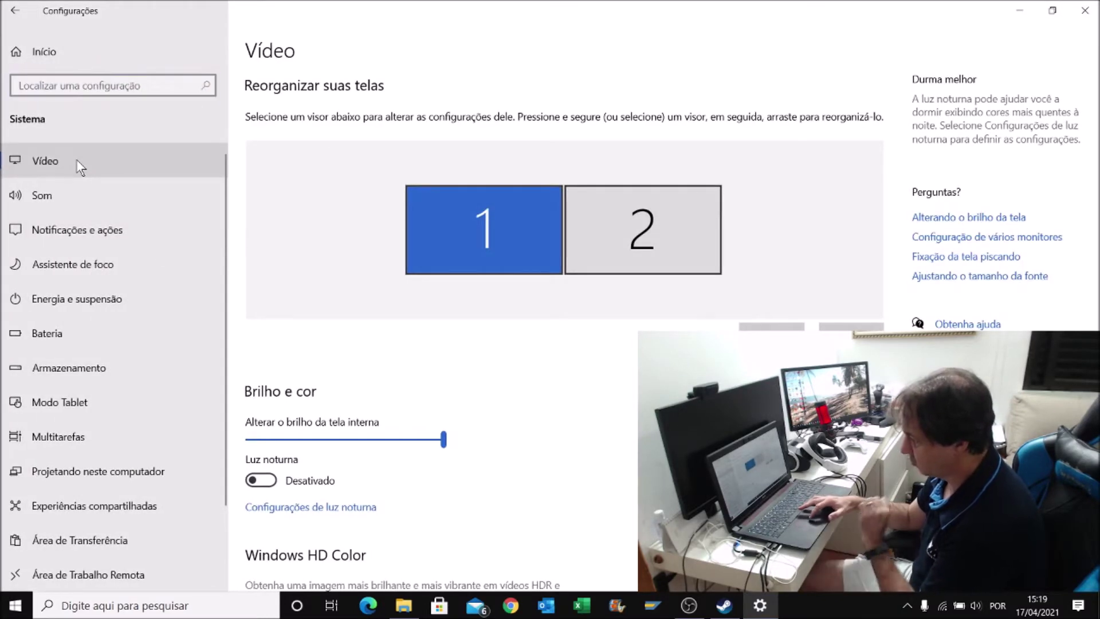
{"action": "scroll", "coordinate": [556, 316], "scroll_direction": "down", "scroll_amount": 10}
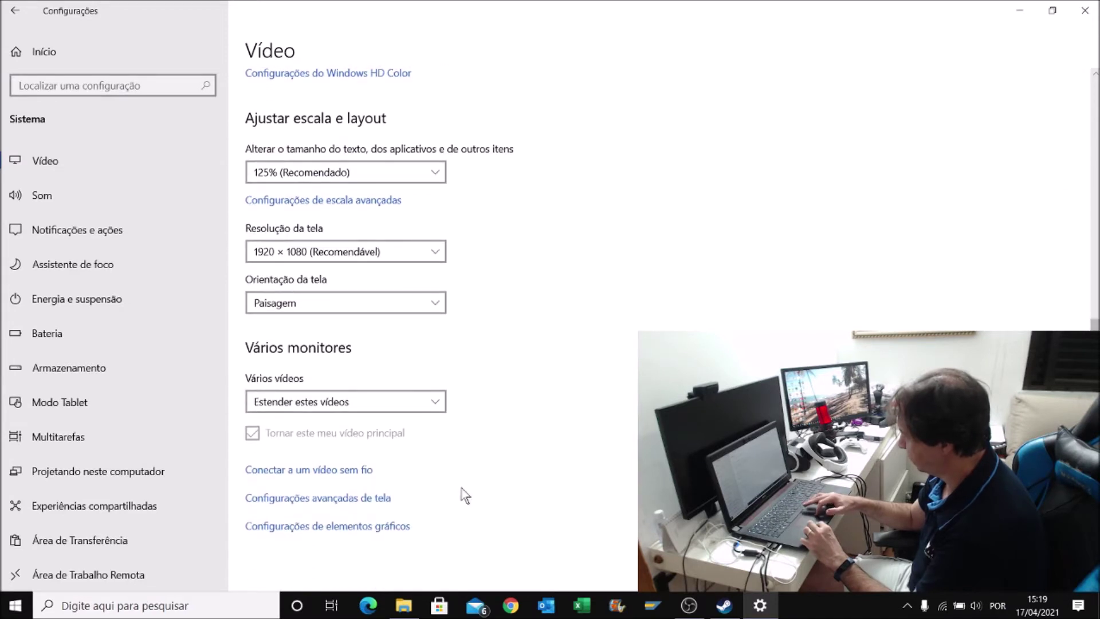
{"action": "left_click", "coordinate": [302, 533]}
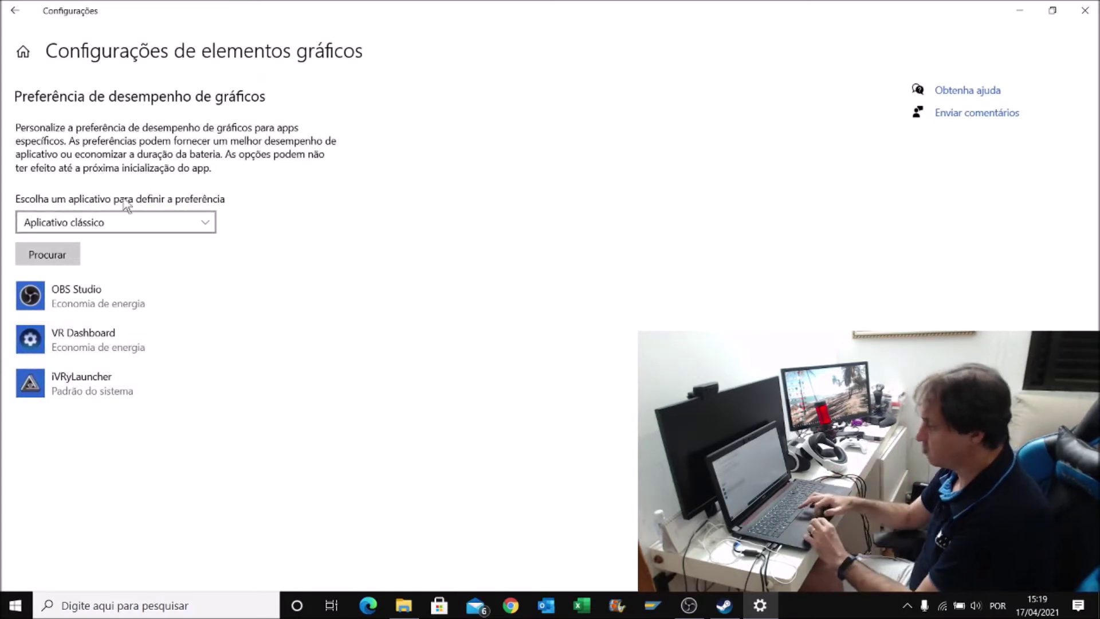
{"action": "left_click", "coordinate": [95, 220]}
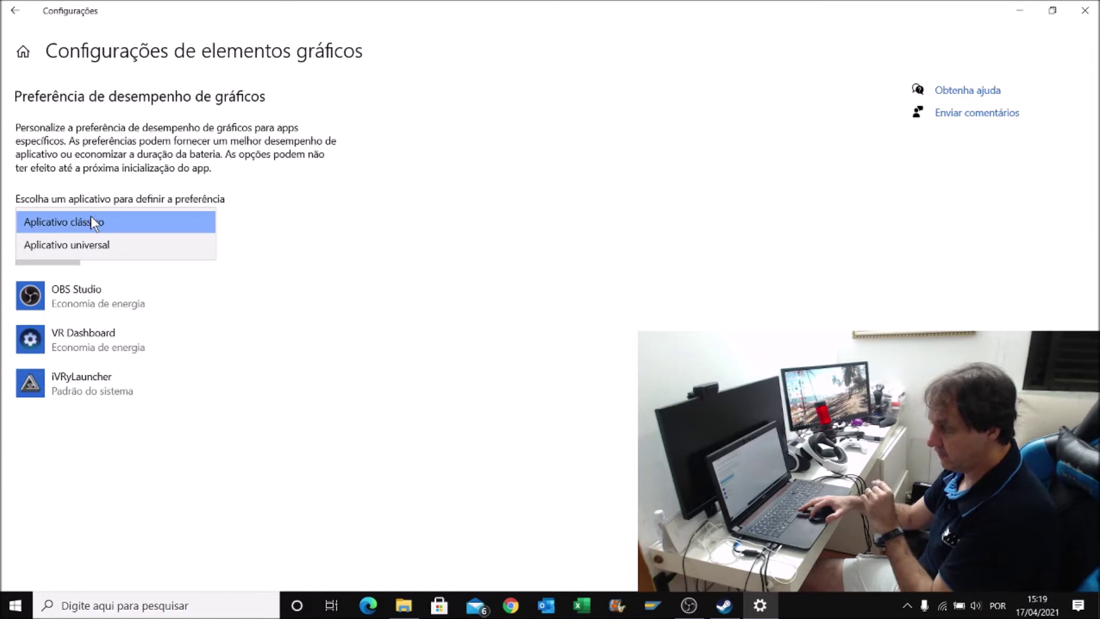
{"action": "left_click", "coordinate": [256, 455]}
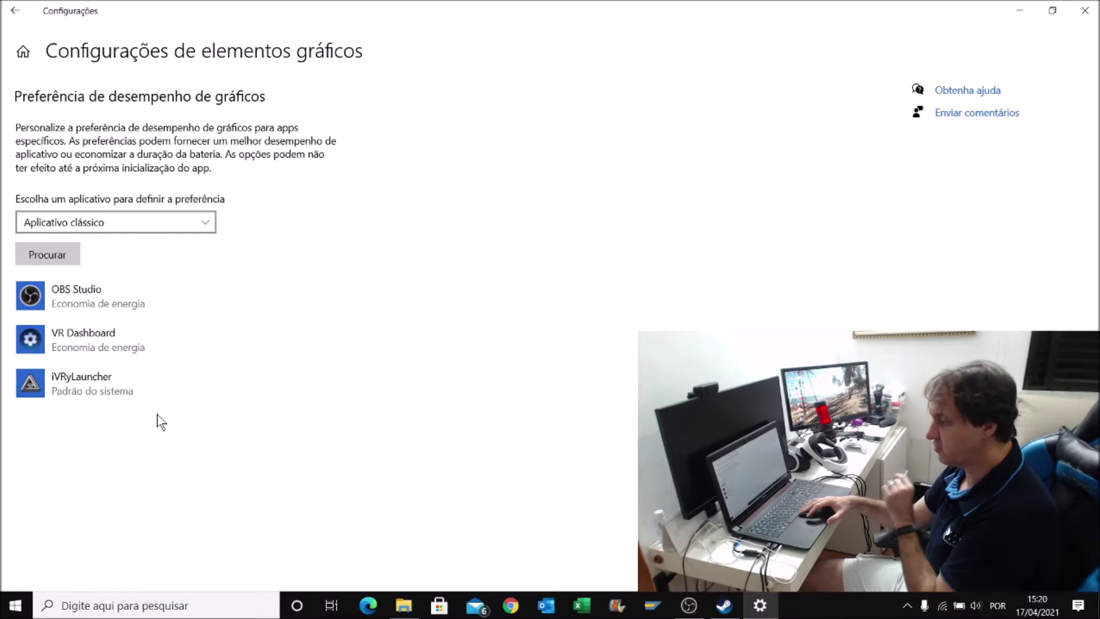
Set iVRyLauncher's graphics preference to Alto desempenho (high-performance NVIDIA GPU) and save it
{"action": "left_click", "coordinate": [98, 383]}
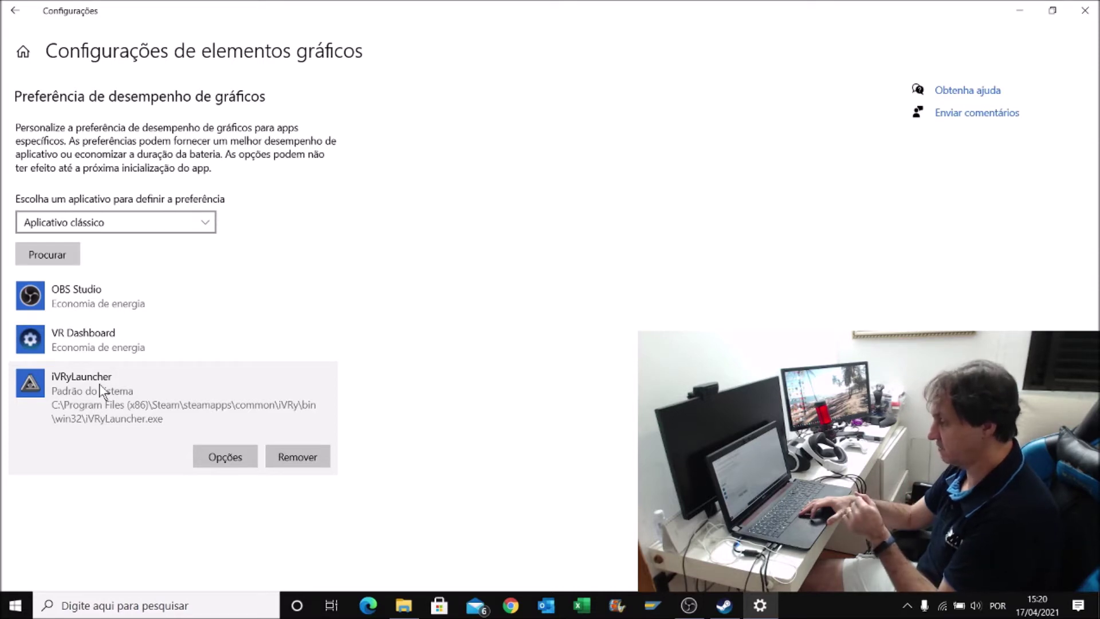
{"action": "left_click", "coordinate": [225, 456]}
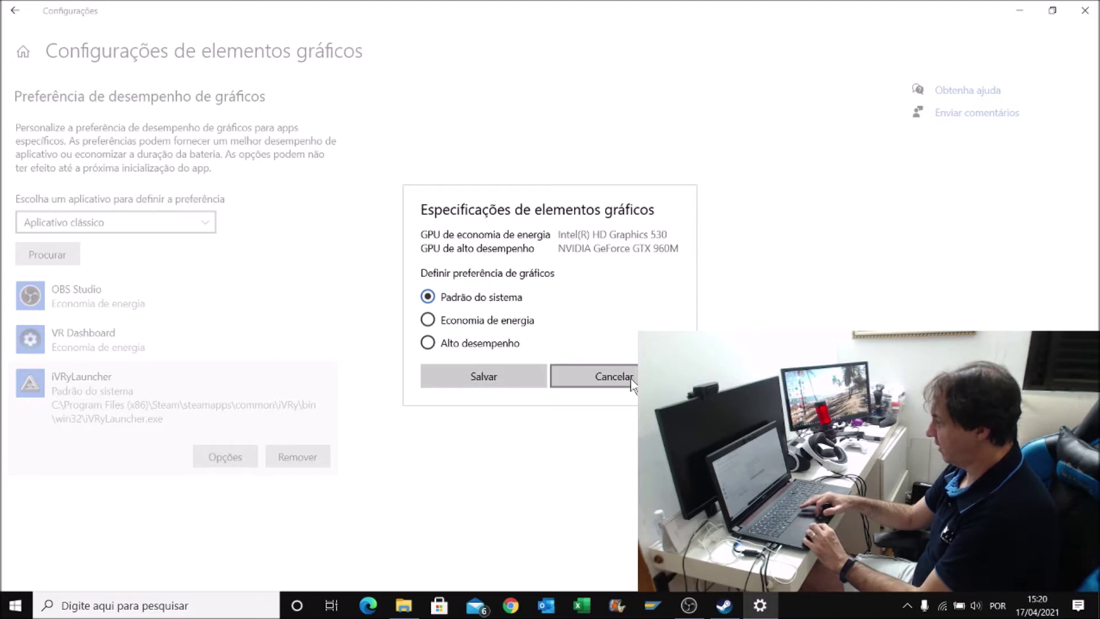
{"action": "left_click", "coordinate": [526, 384]}
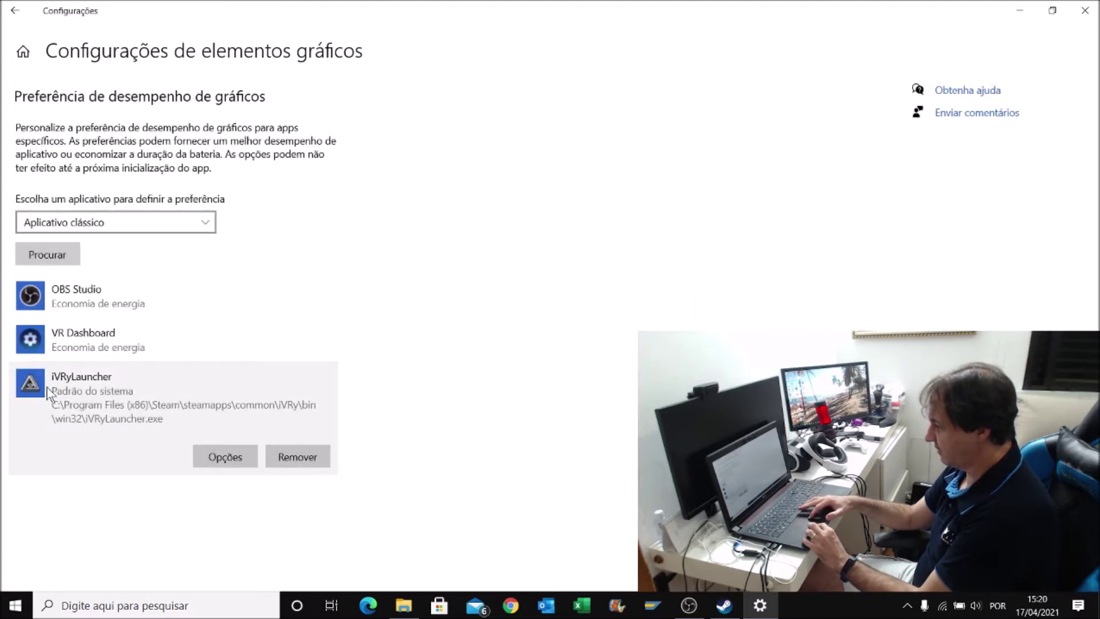
{"action": "left_click", "coordinate": [231, 458]}
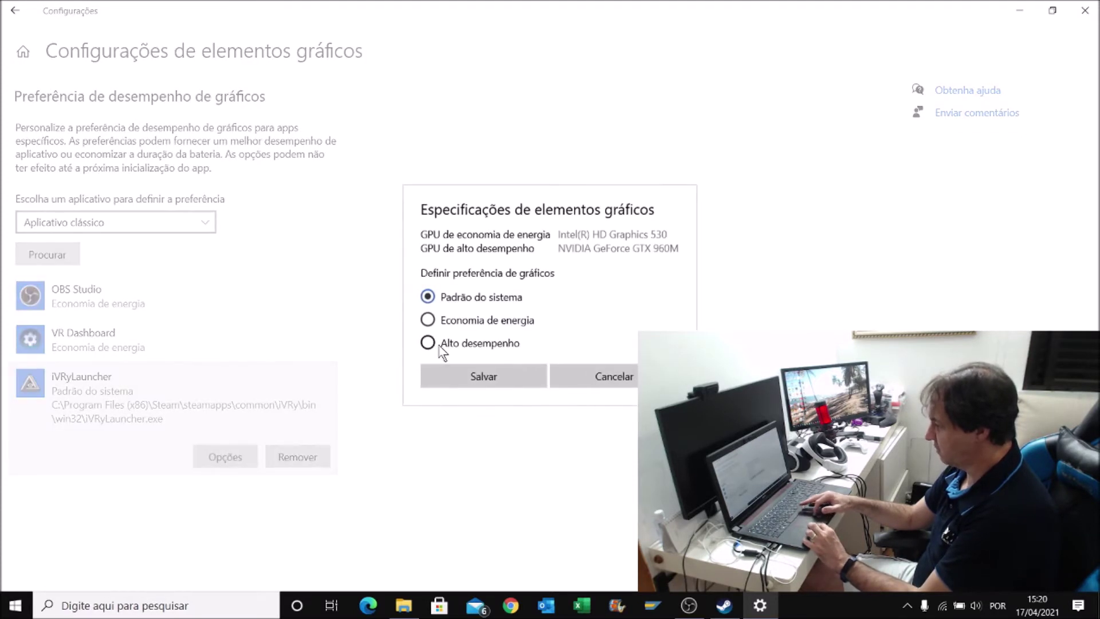
{"action": "left_click", "coordinate": [440, 345]}
{"action": "left_click", "coordinate": [485, 374]}
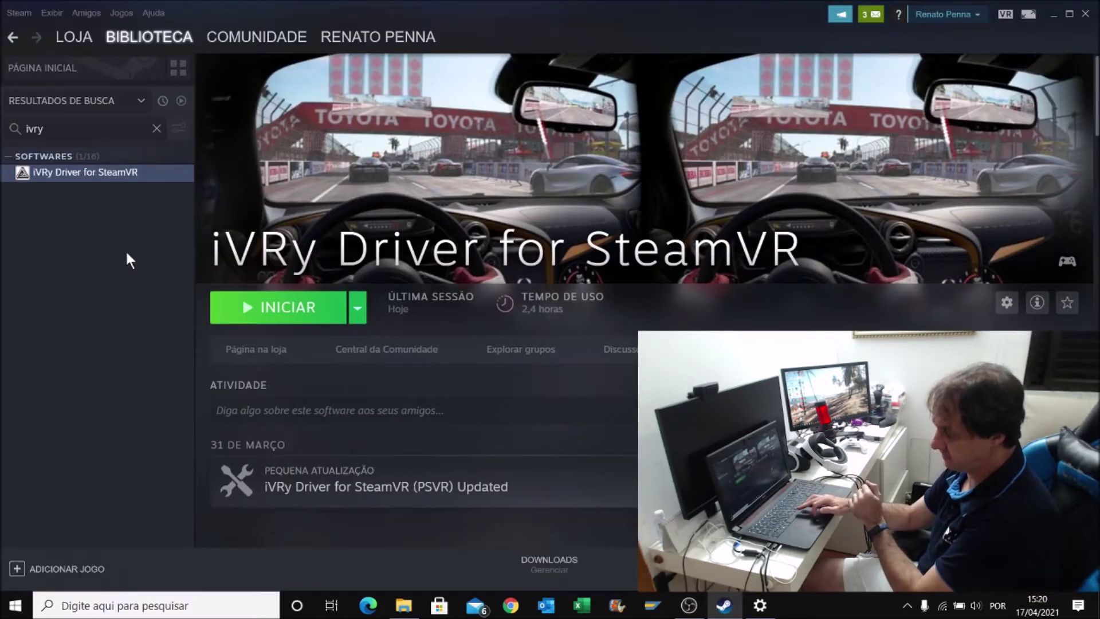
Browse iVRy Driver for SteamVR's local files from its Steam properties to open the install folder
{"action": "right_click", "coordinate": [48, 180]}
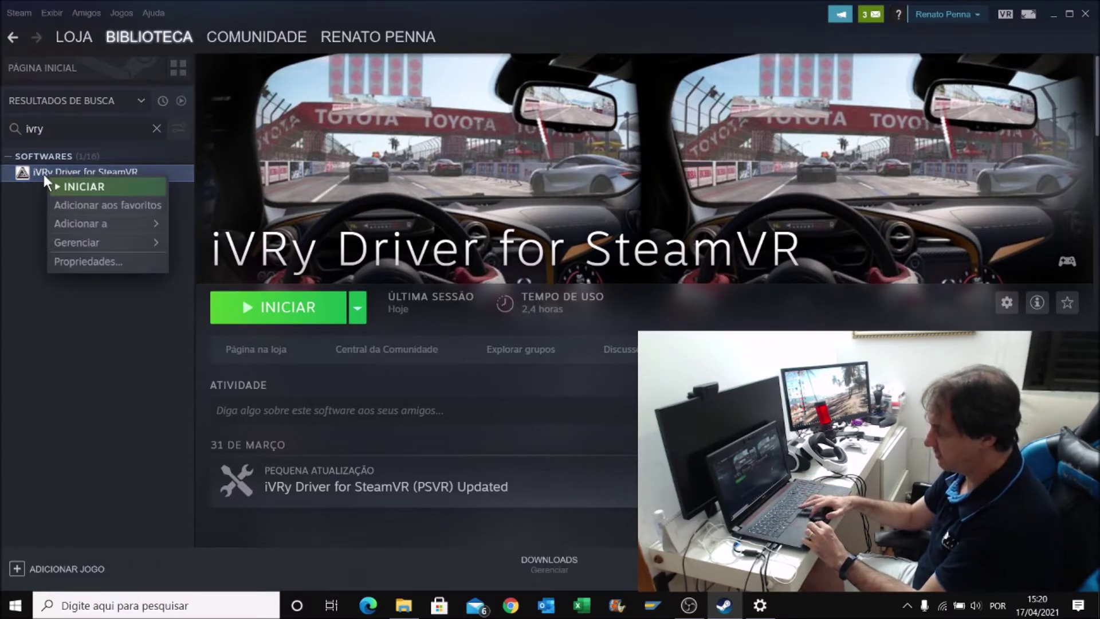
{"action": "left_click", "coordinate": [84, 261]}
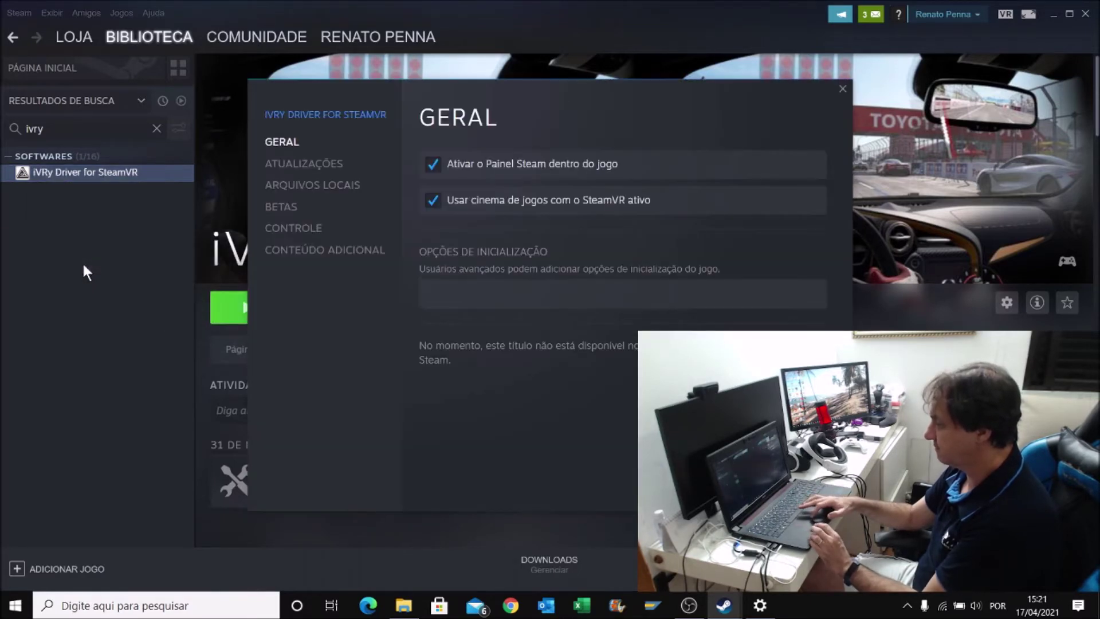
{"action": "left_click", "coordinate": [292, 186]}
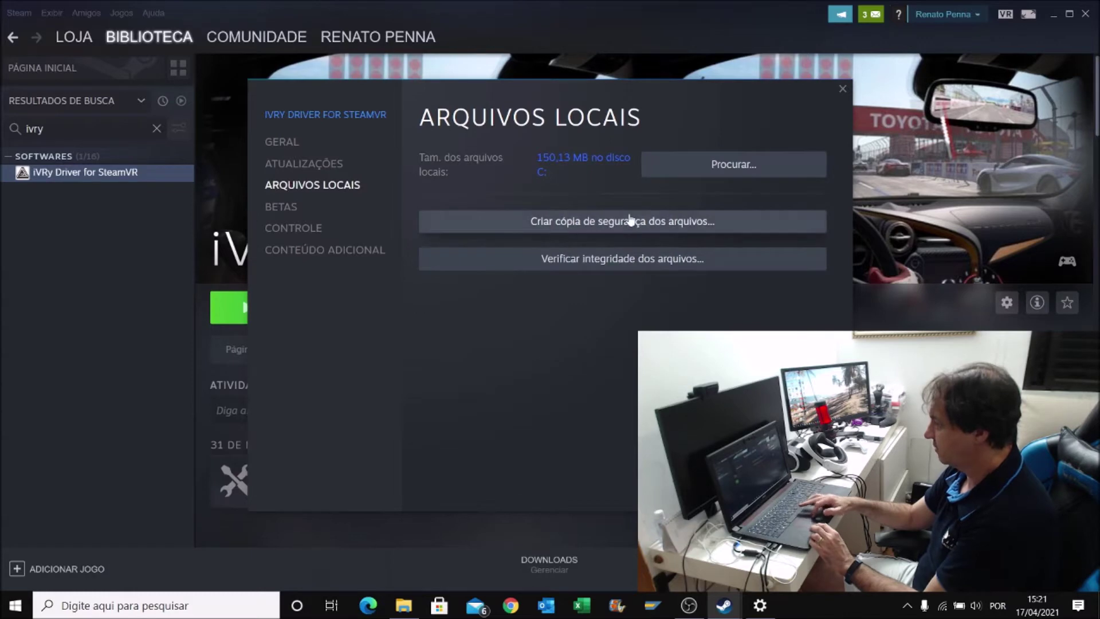
{"action": "left_click", "coordinate": [739, 176]}
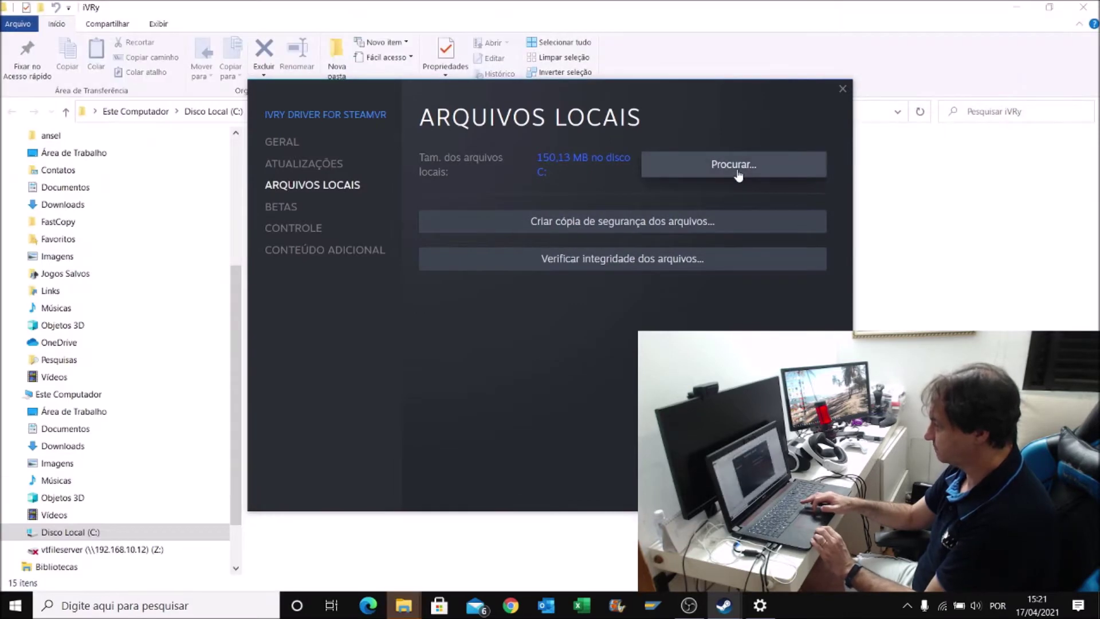
Open the iVRy install's bin\win32 folder containing iVRyLauncher in File Explorer
{"action": "left_click", "coordinate": [738, 173]}
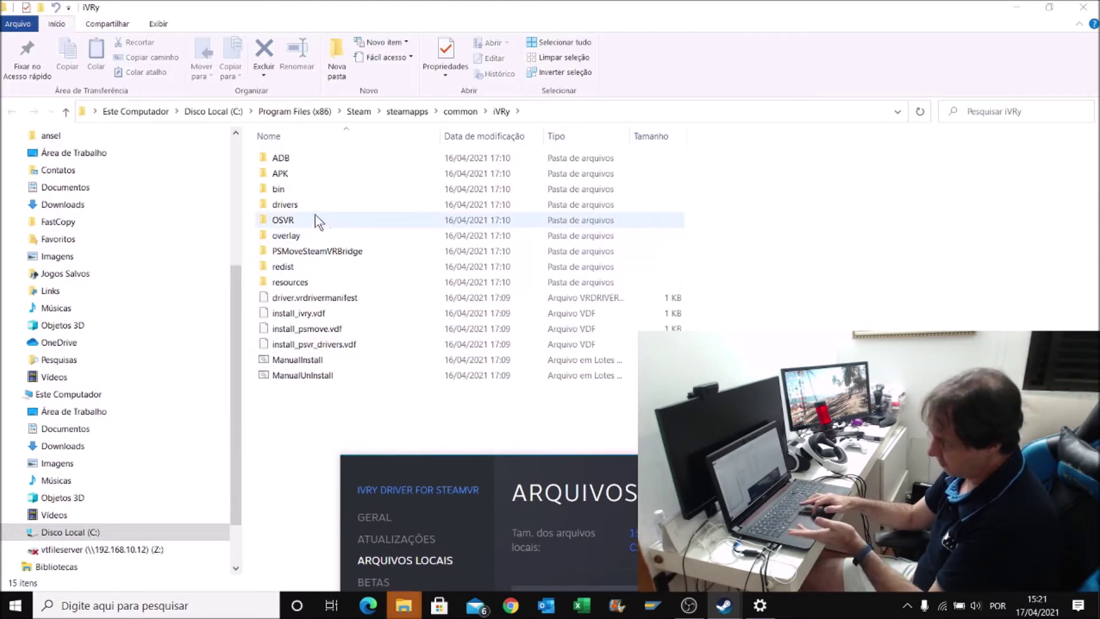
{"action": "double_click", "coordinate": [288, 190]}
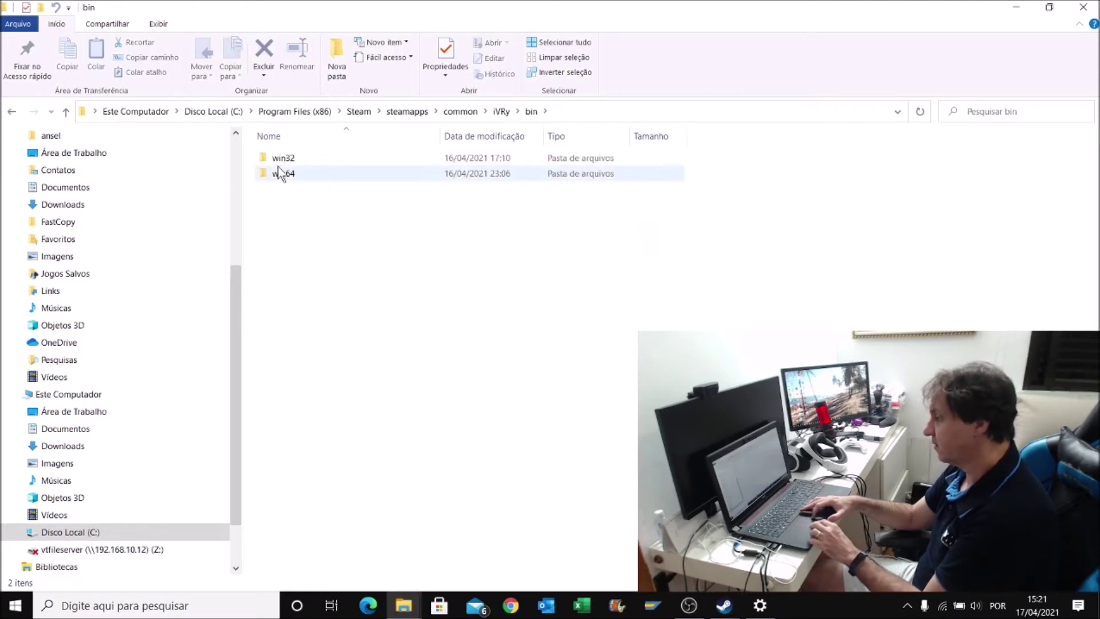
{"action": "double_click", "coordinate": [277, 156]}
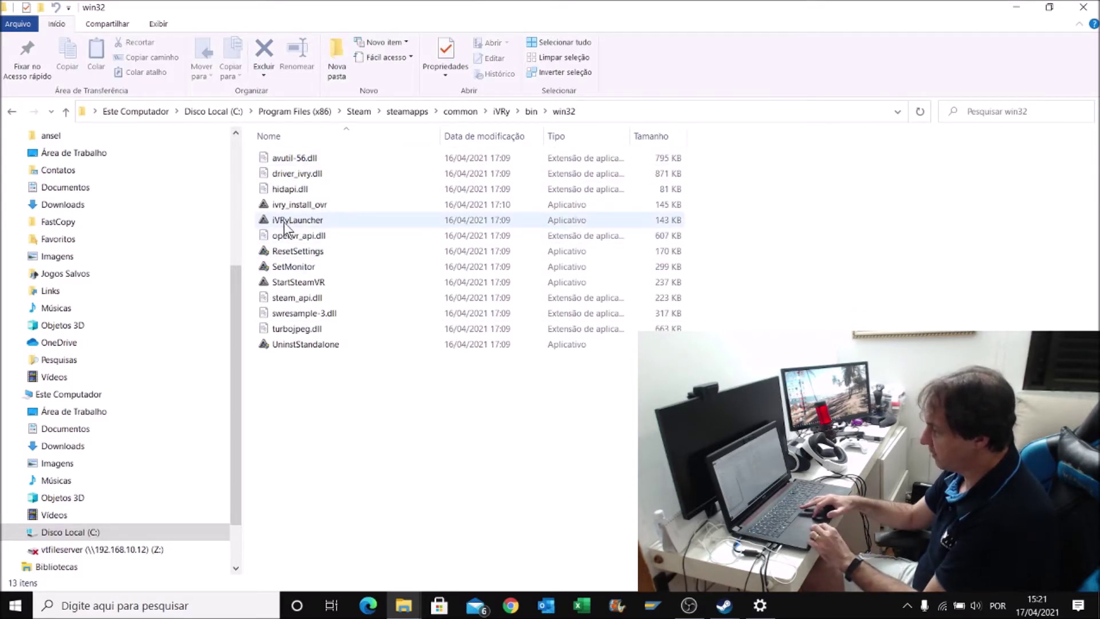
{"action": "left_click", "coordinate": [1017, 8]}
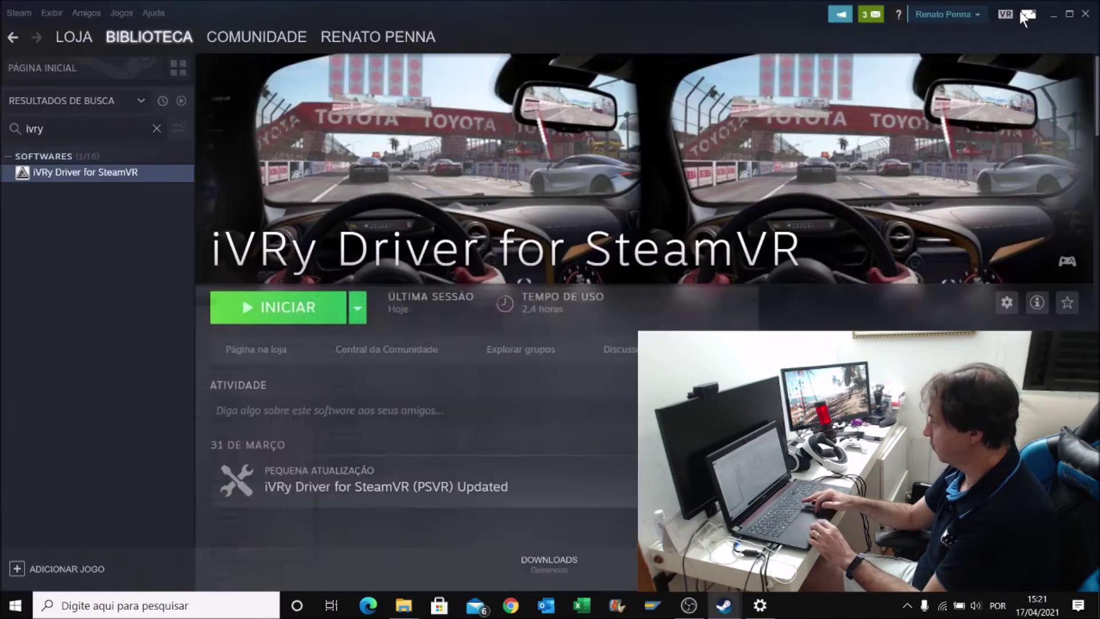
{"action": "left_click", "coordinate": [759, 605]}
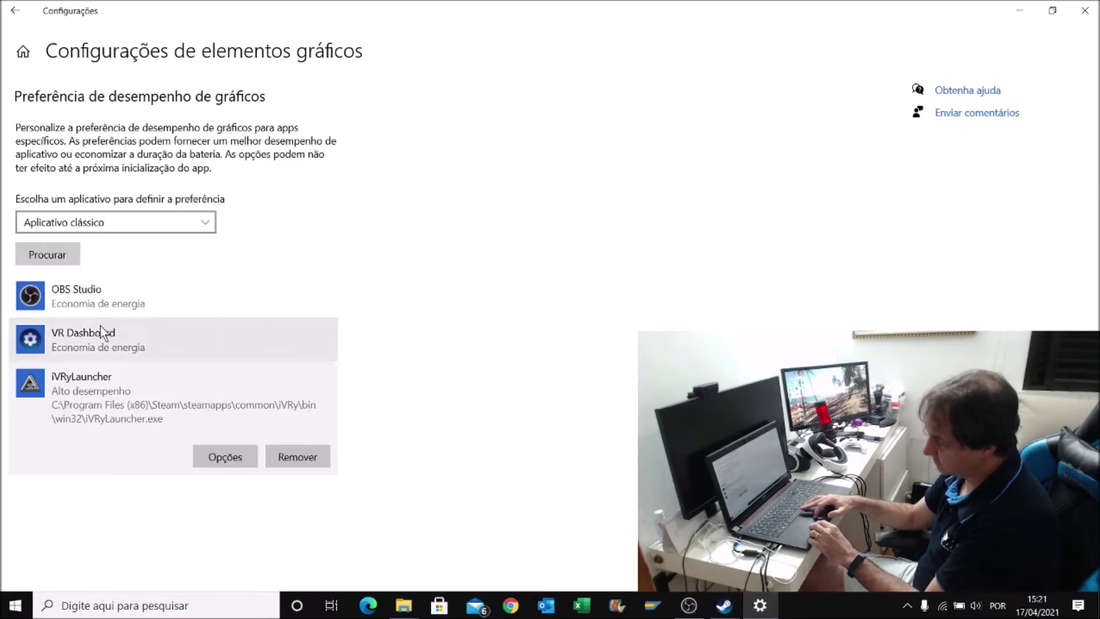
{"action": "left_click", "coordinate": [58, 261]}
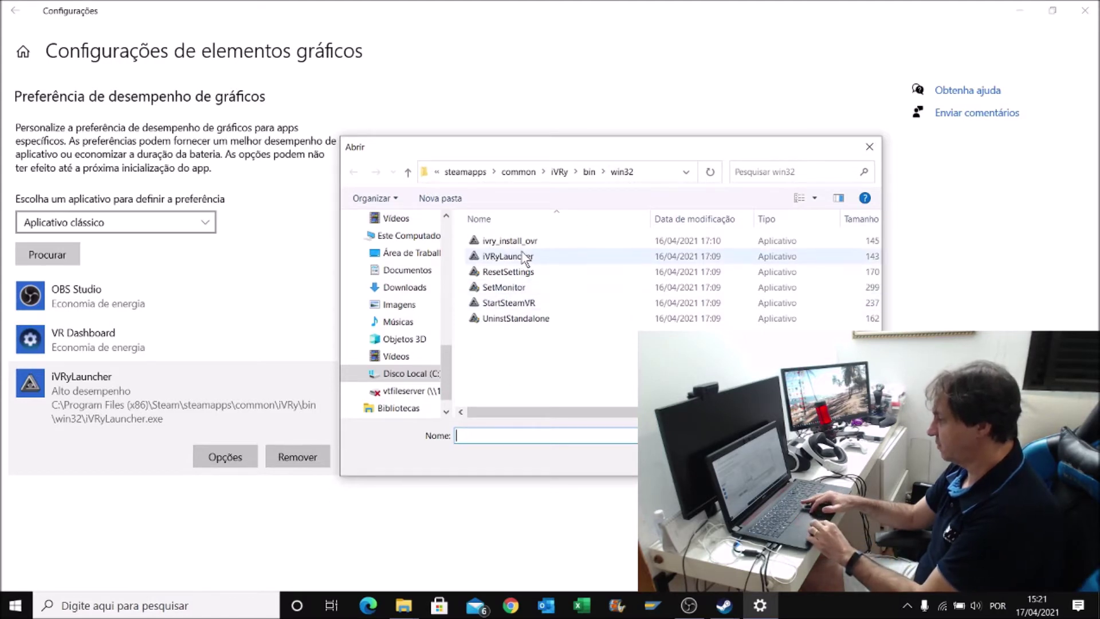
{"action": "key", "text": "Escape"}
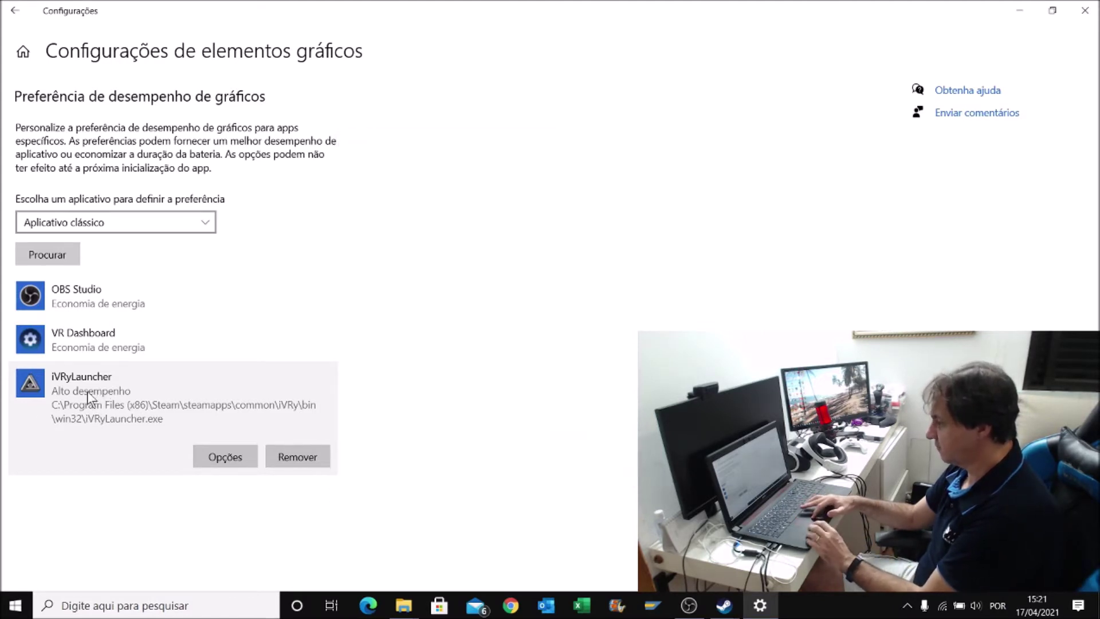
{"action": "left_click", "coordinate": [209, 462]}
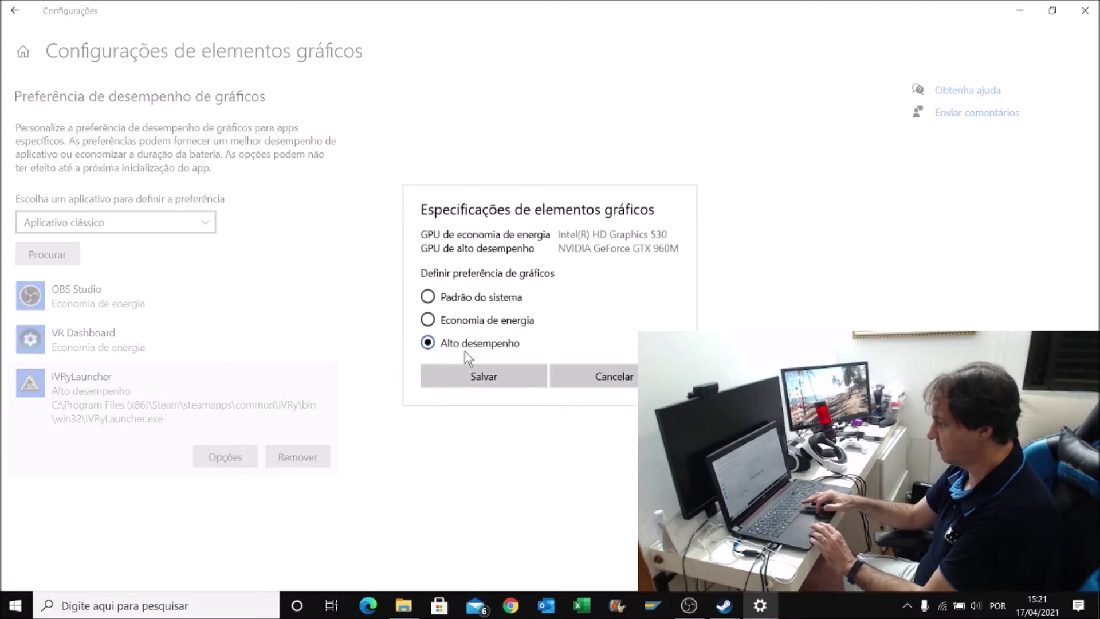
{"action": "left_click", "coordinate": [617, 372]}
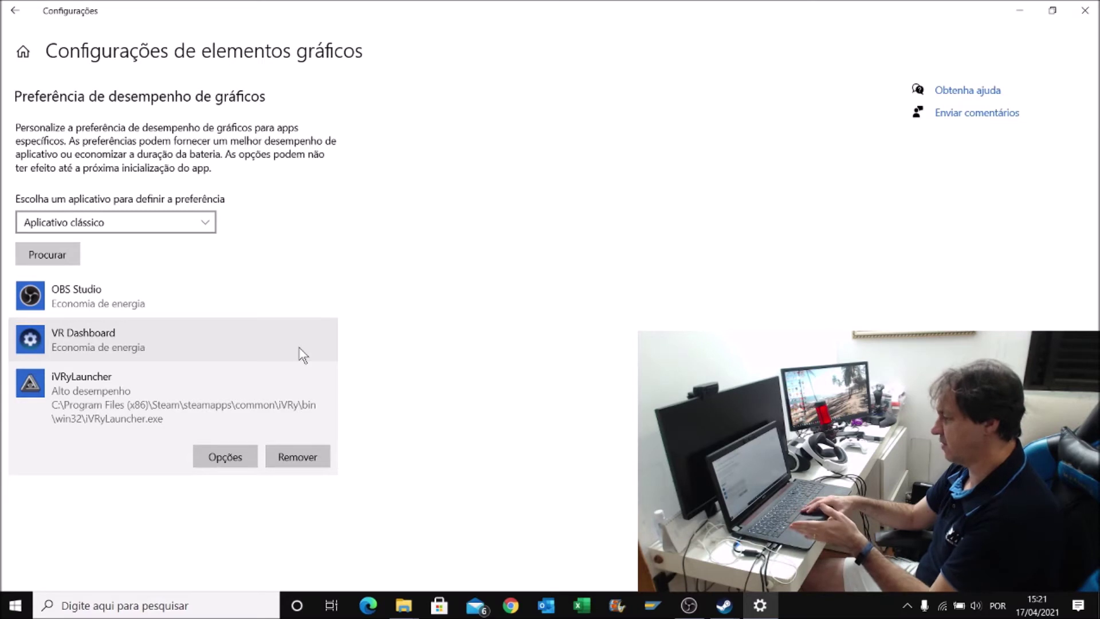
Set VR Dashboard's graphics preference to Alto desempenho, save it, and return to Steam
{"action": "left_click", "coordinate": [125, 338]}
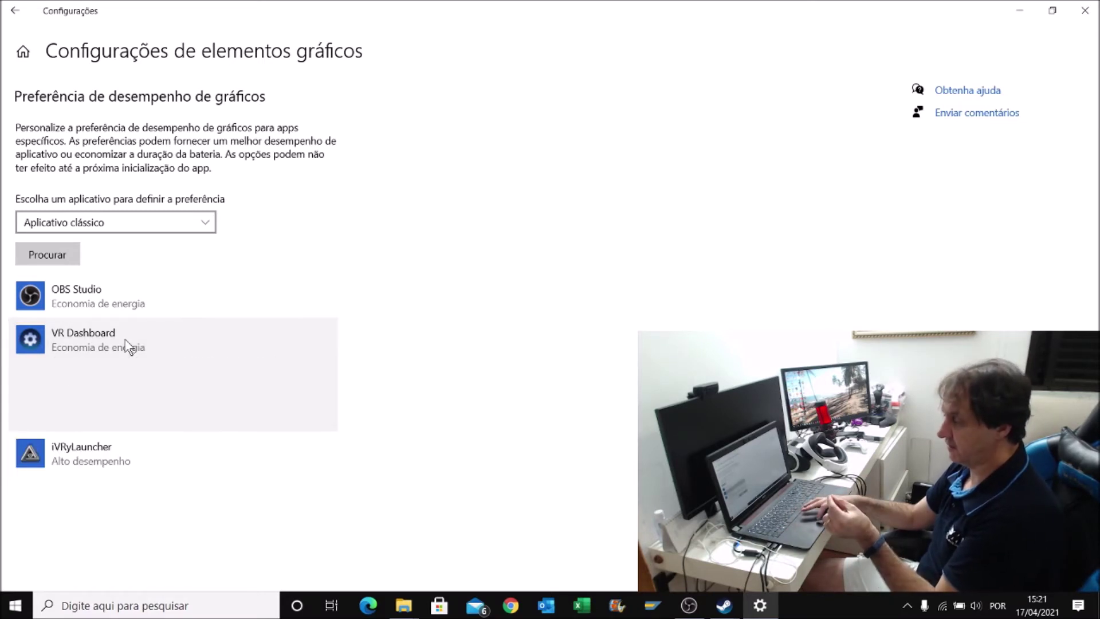
{"action": "left_click", "coordinate": [243, 416]}
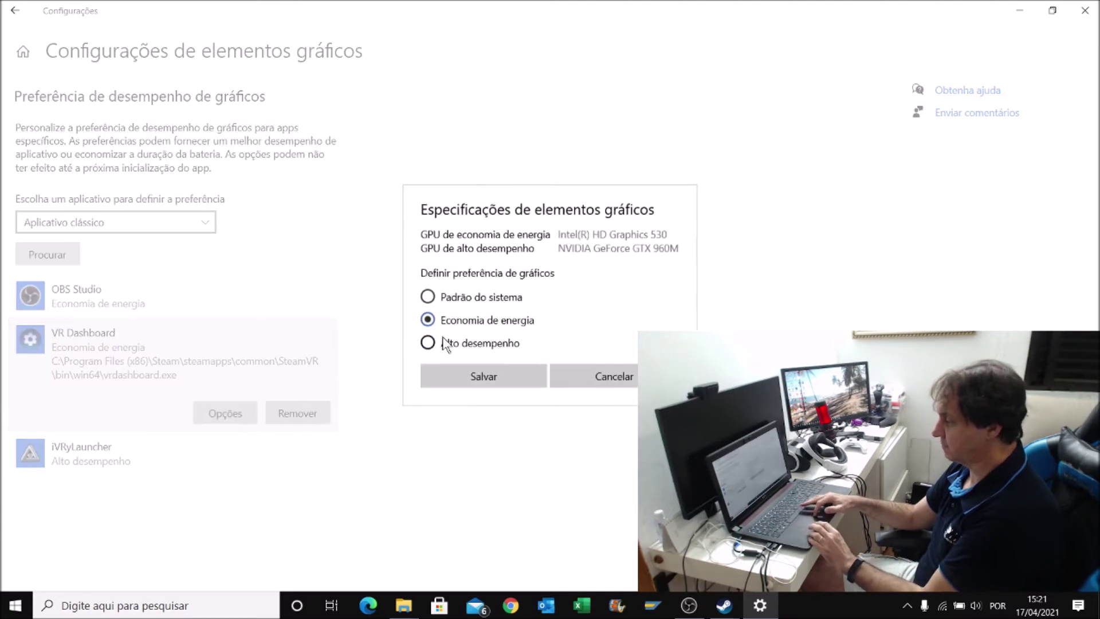
{"action": "left_click", "coordinate": [461, 349]}
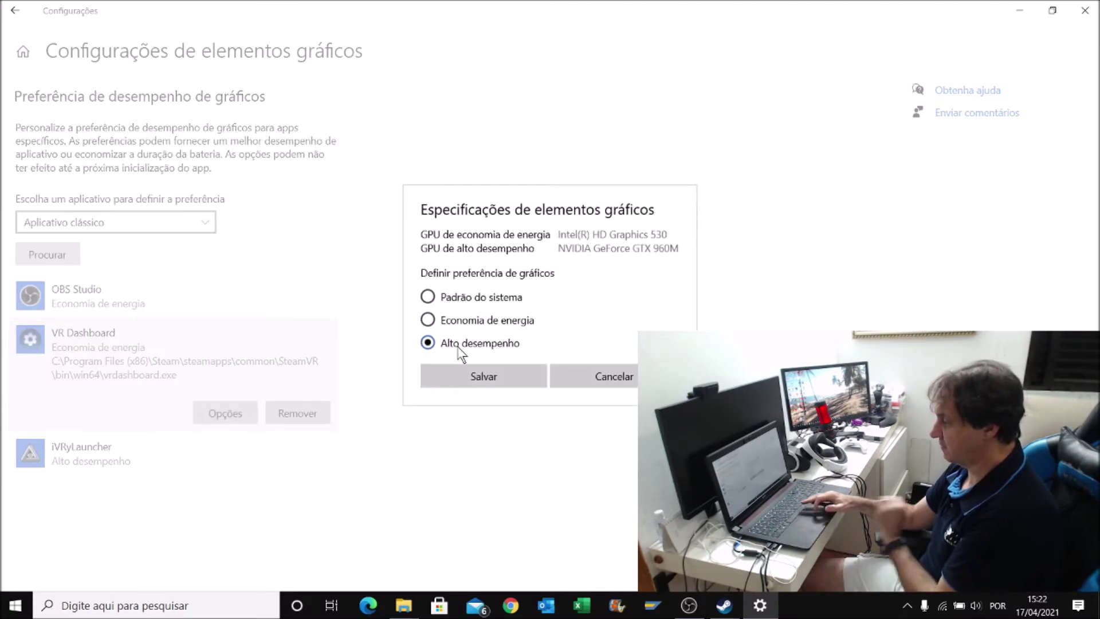
{"action": "left_click", "coordinate": [499, 370]}
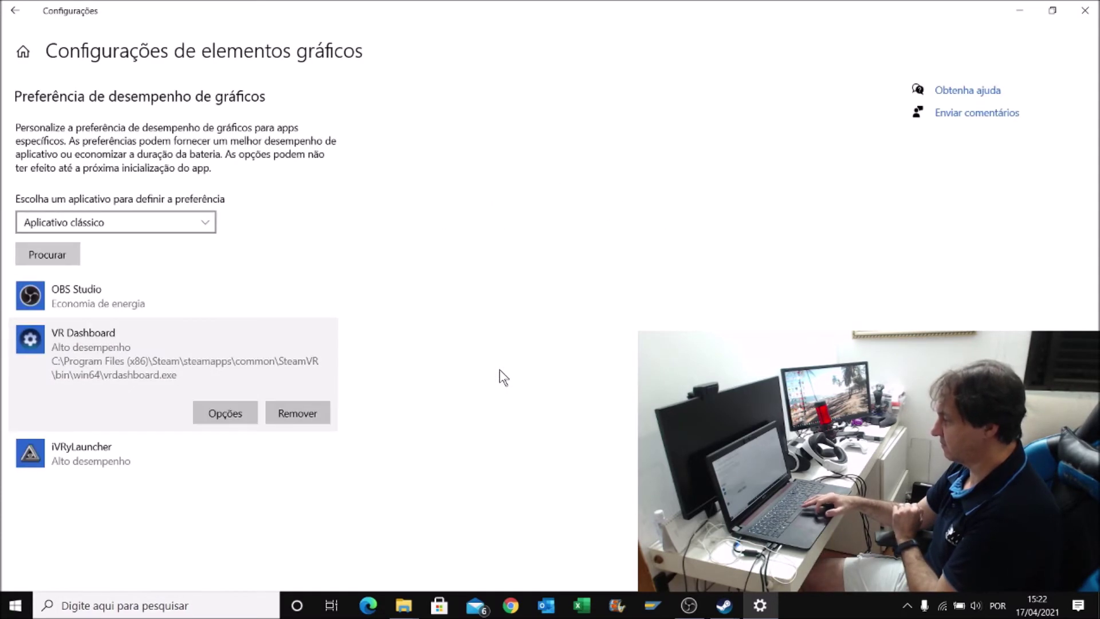
{"action": "key", "text": "alt+Tab"}
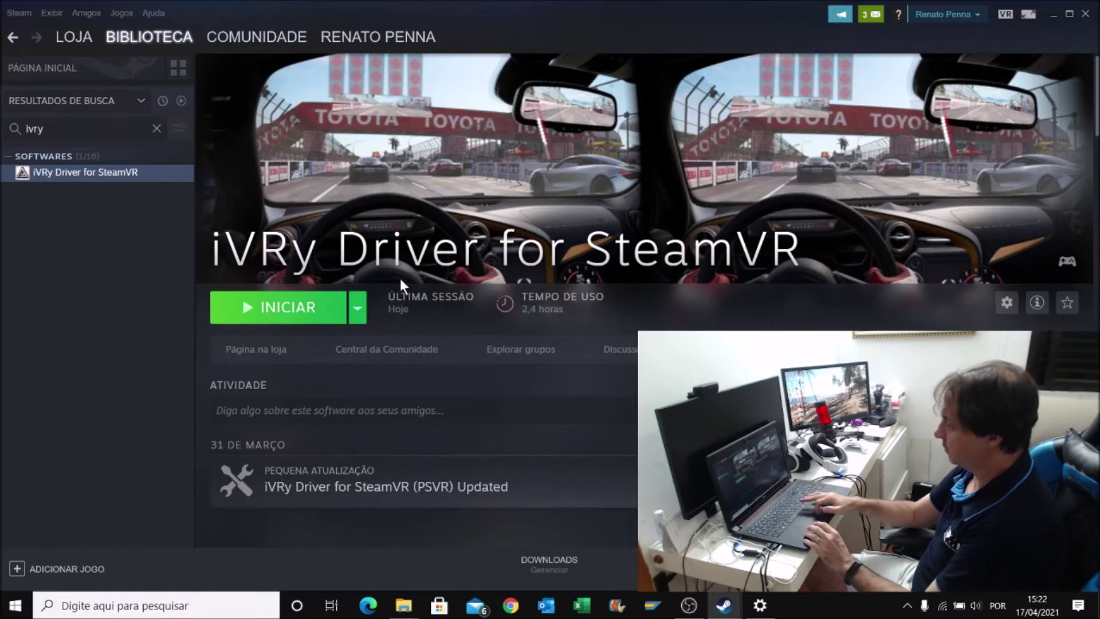
Launch iVRy Driver for SteamVR from Steam with the 'Iniciar iVRy Driver for SteamVR' option
{"action": "left_click", "coordinate": [284, 310]}
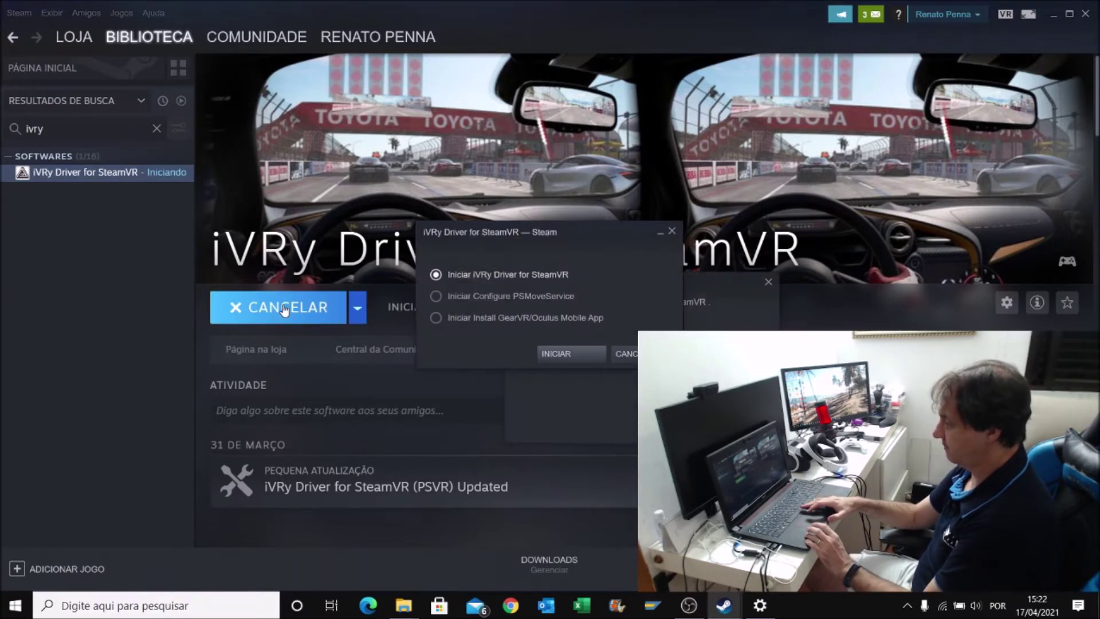
{"action": "left_click", "coordinate": [575, 358]}
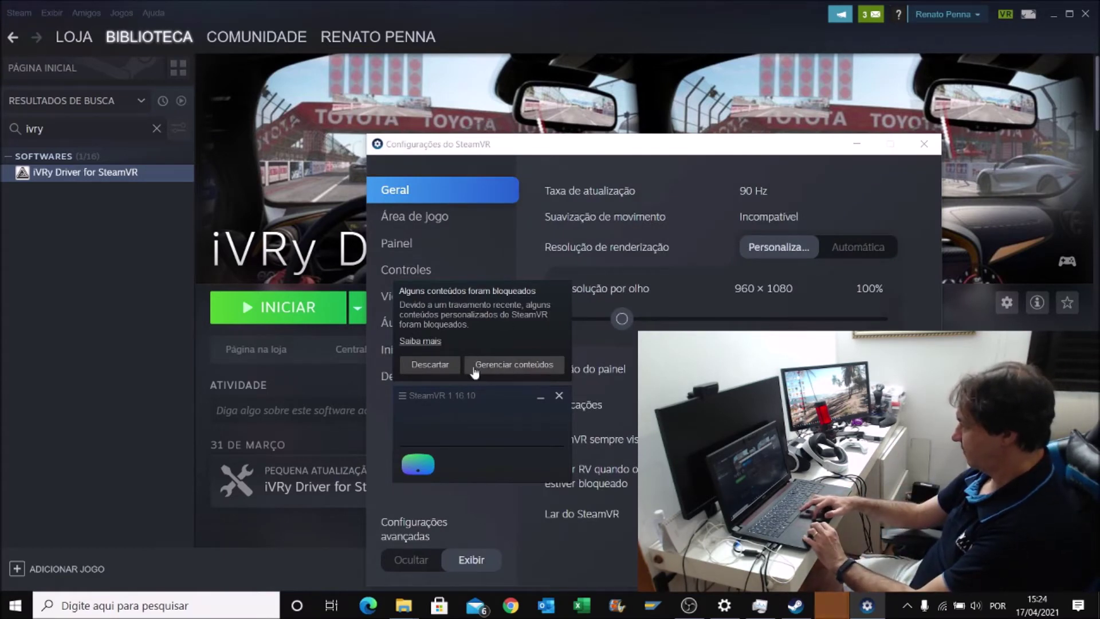
Dismiss SteamVR's blocked-content notice, close the module manager, and show the Iniciar / Desligar settings
{"action": "left_click", "coordinate": [504, 365]}
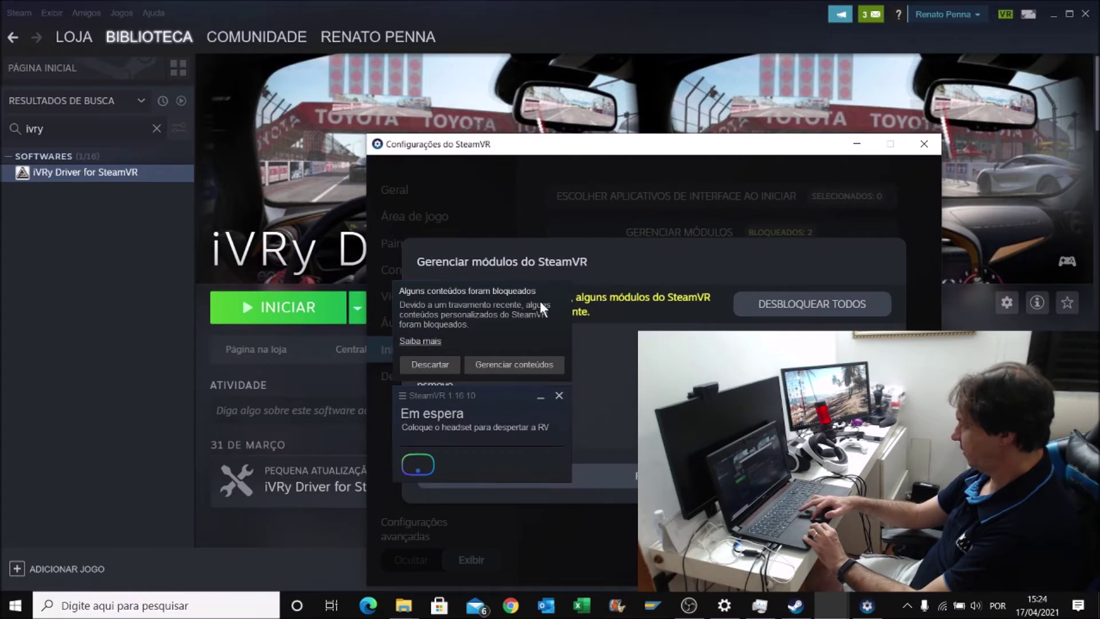
{"action": "left_click", "coordinate": [450, 362]}
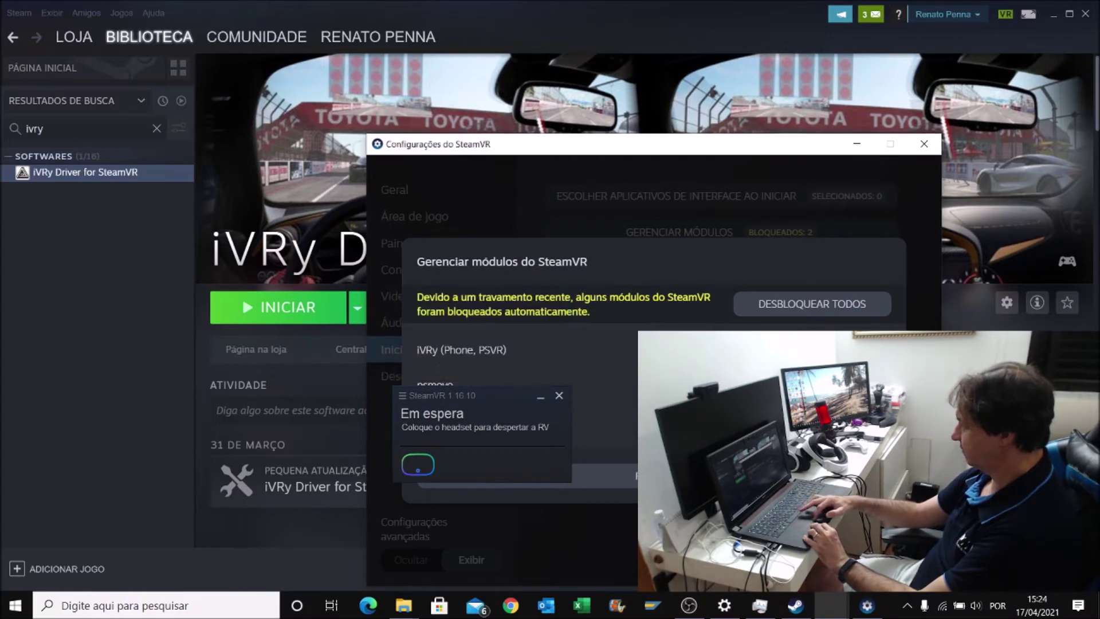
{"action": "left_click", "coordinate": [659, 475]}
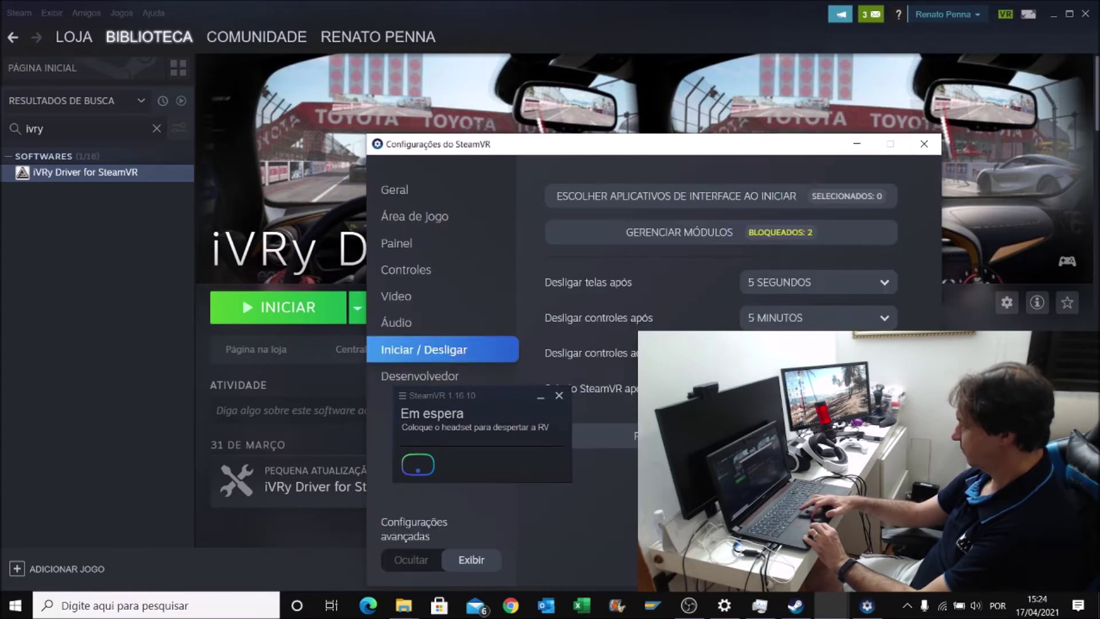
{"action": "left_click", "coordinate": [914, 612]}
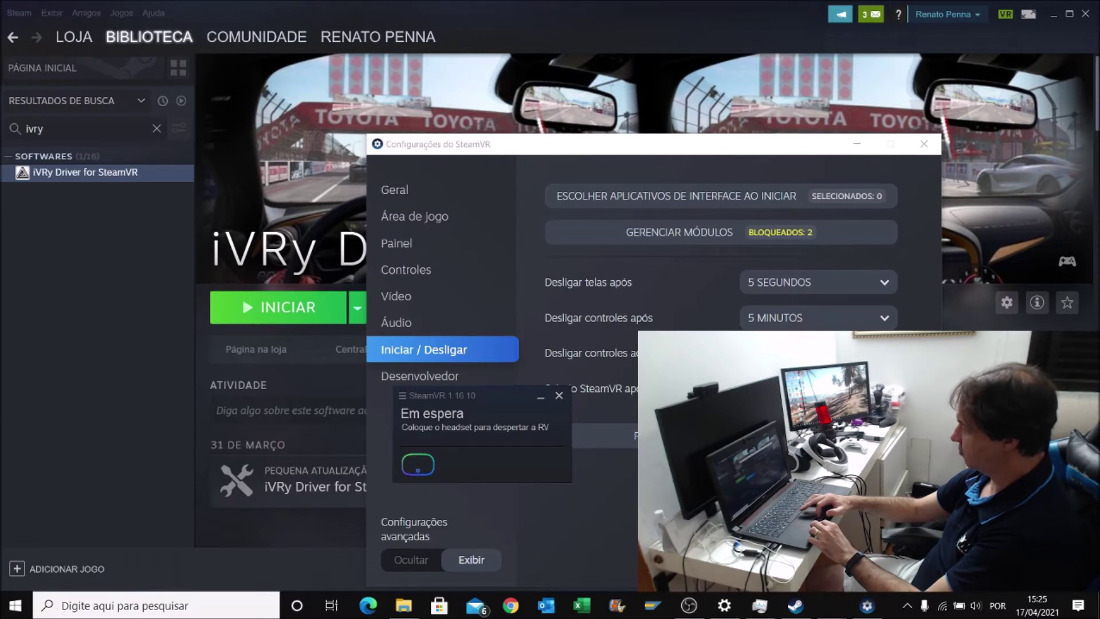
{"action": "left_click", "coordinate": [688, 606]}
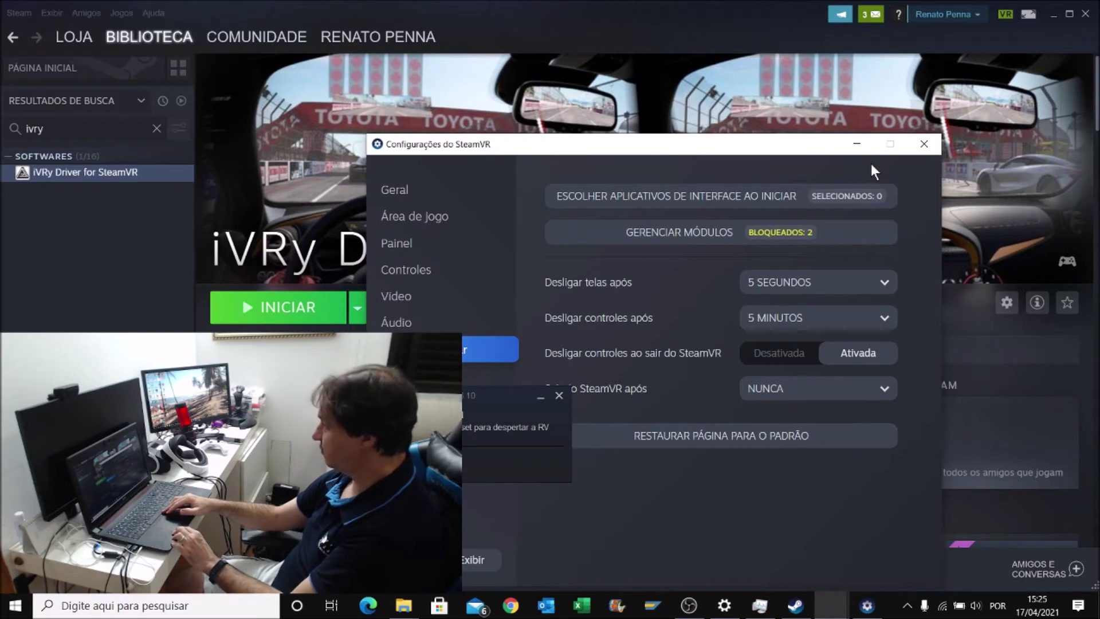
Open iVRy Settings from the tray to confirm PSVR at 1920 x 1080 90Hz, then open SteamVR's VR view
{"action": "left_click", "coordinate": [924, 144]}
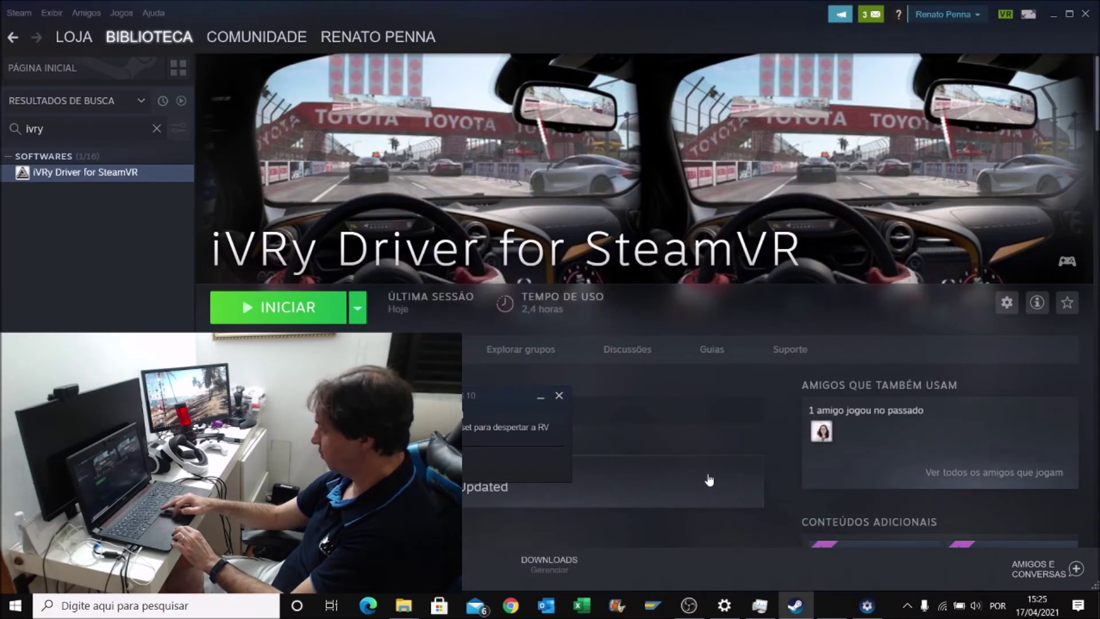
{"action": "left_click", "coordinate": [907, 606]}
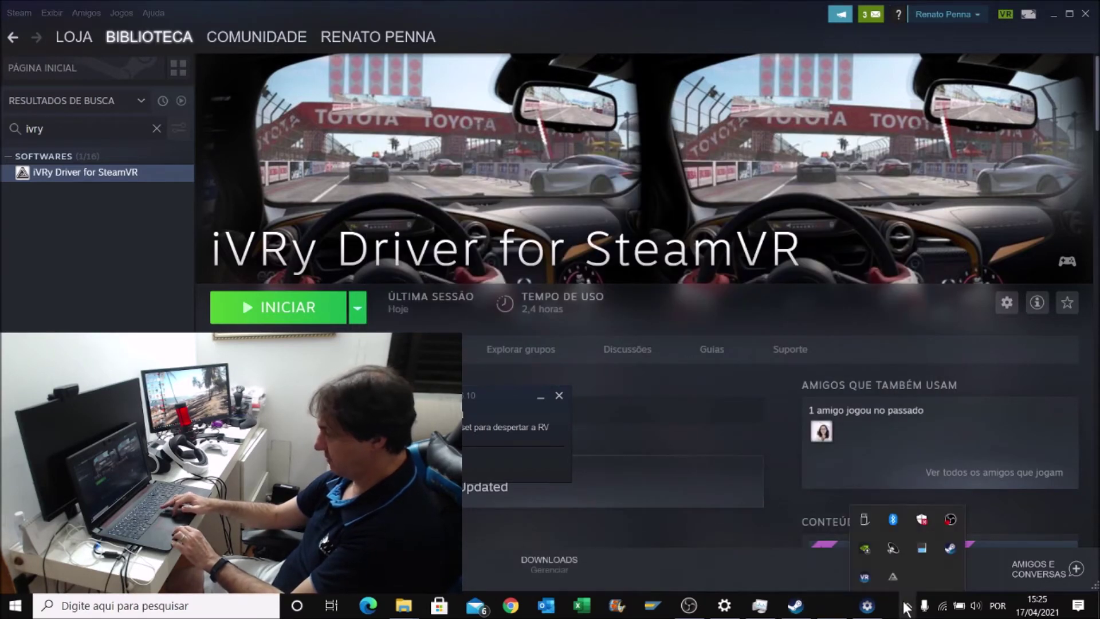
{"action": "left_click", "coordinate": [893, 574]}
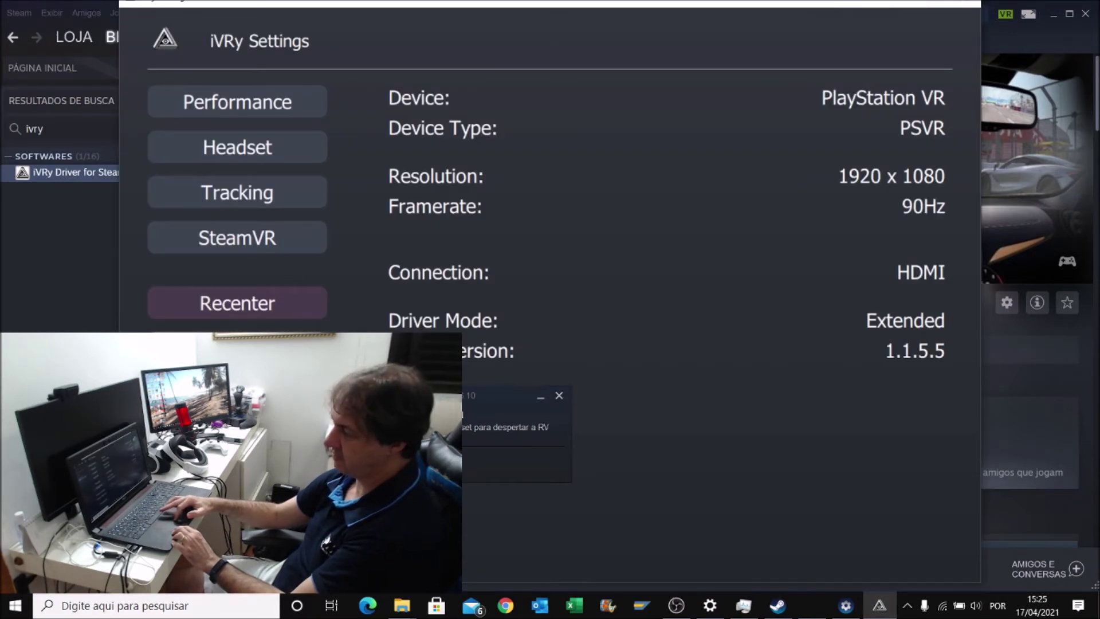
{"action": "left_click", "coordinate": [415, 396]}
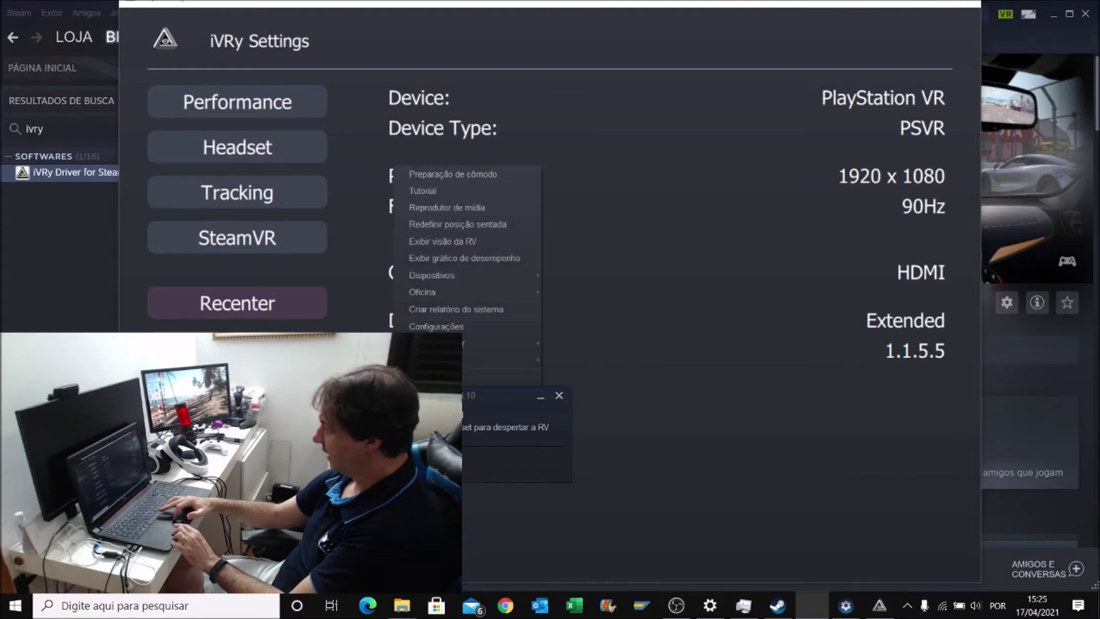
{"action": "left_click", "coordinate": [451, 240]}
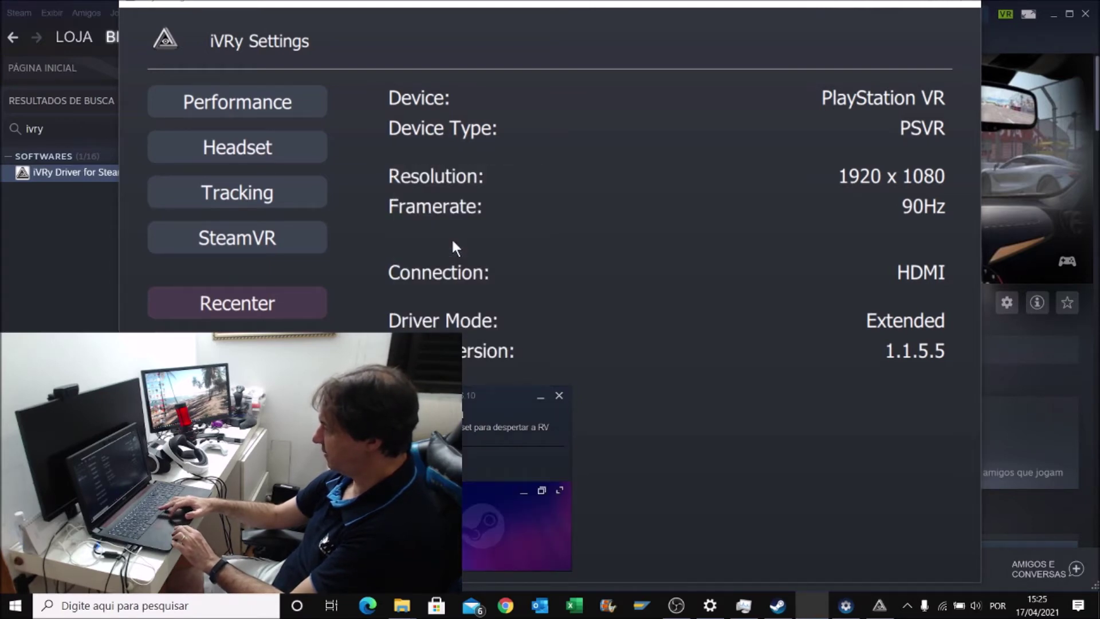